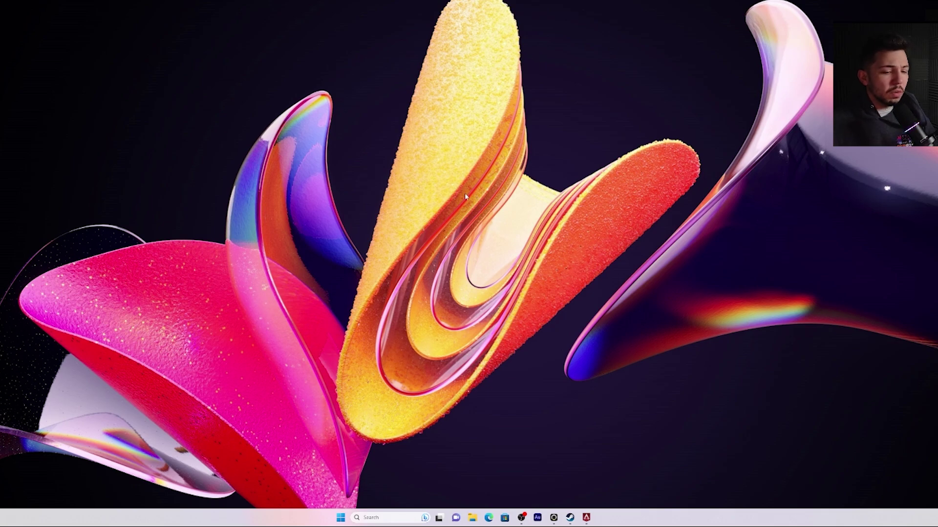
Search 'msiafterburner' in a centred Edge window and download the installer from MSI's Afterburner page.
left_click(489, 518)
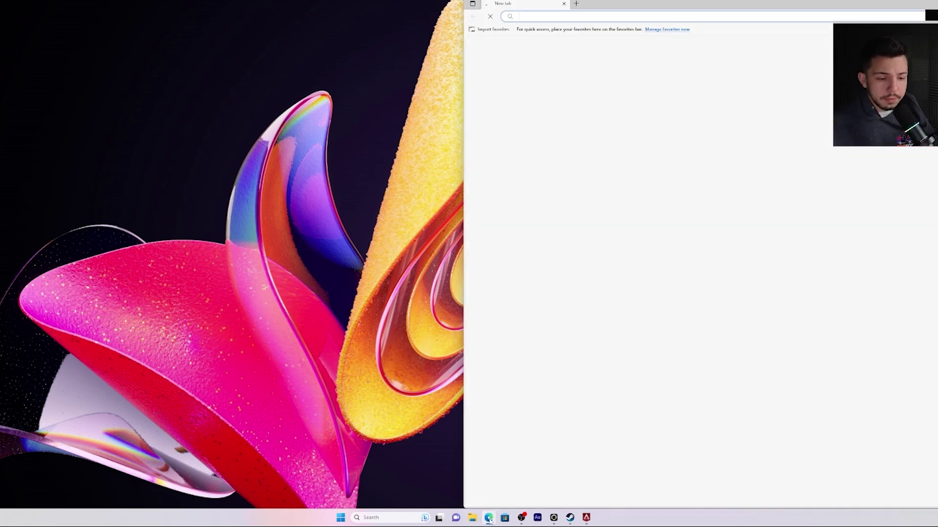
left_click_drag(635, 6, 361, 7)
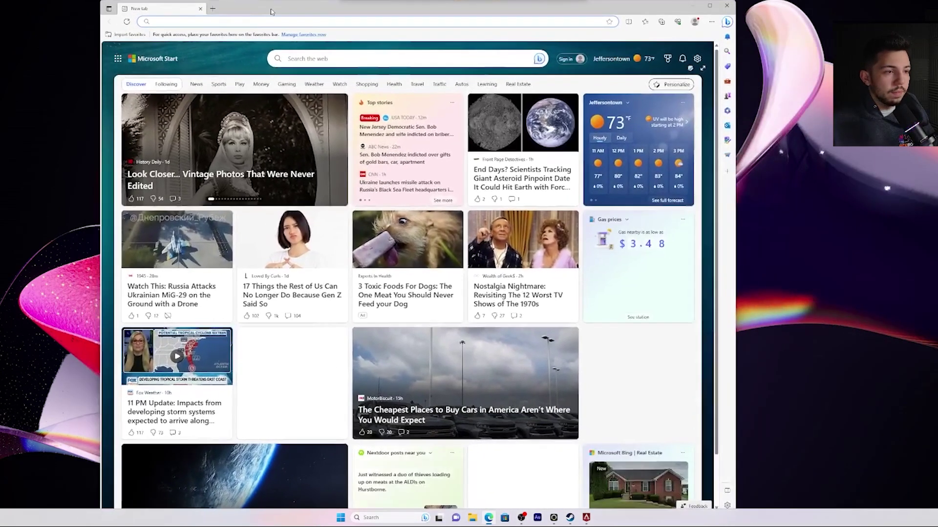
type("msi")
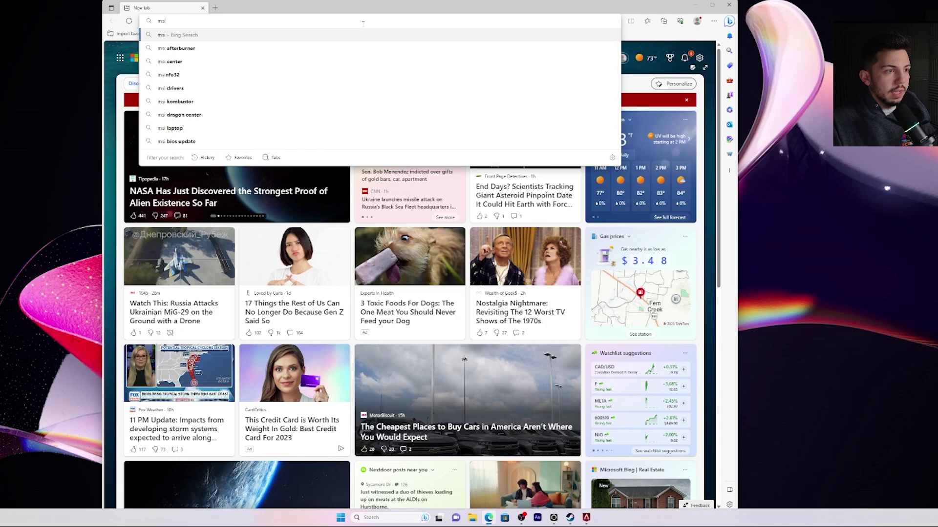
type("afterburner")
key("Return")
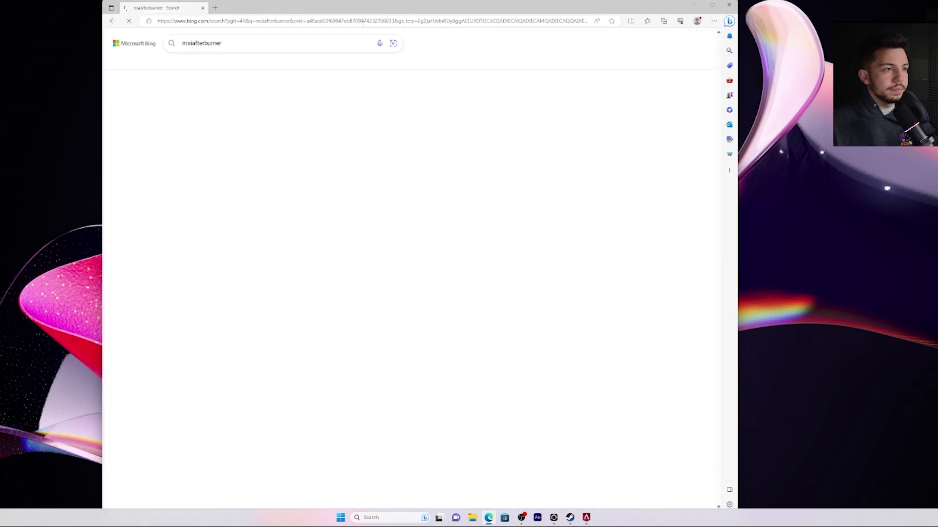
left_click(203, 118)
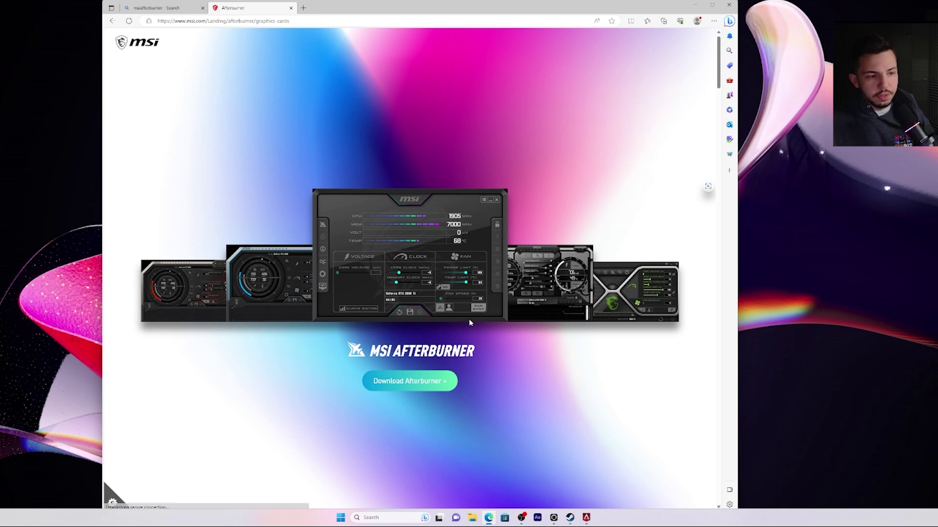
left_click(438, 386)
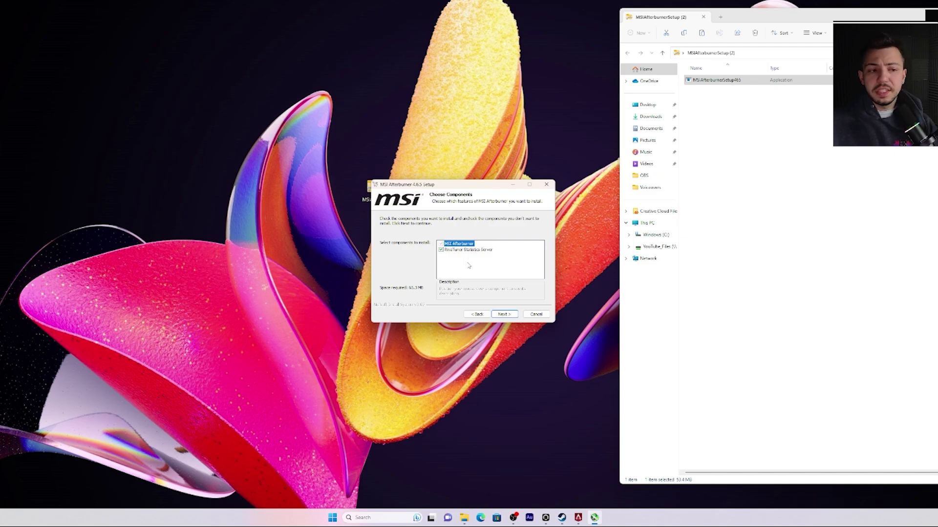
Install Afterburner with default components and folder, then finish the RivaTuner Statistics Server setup.
left_click(504, 314)
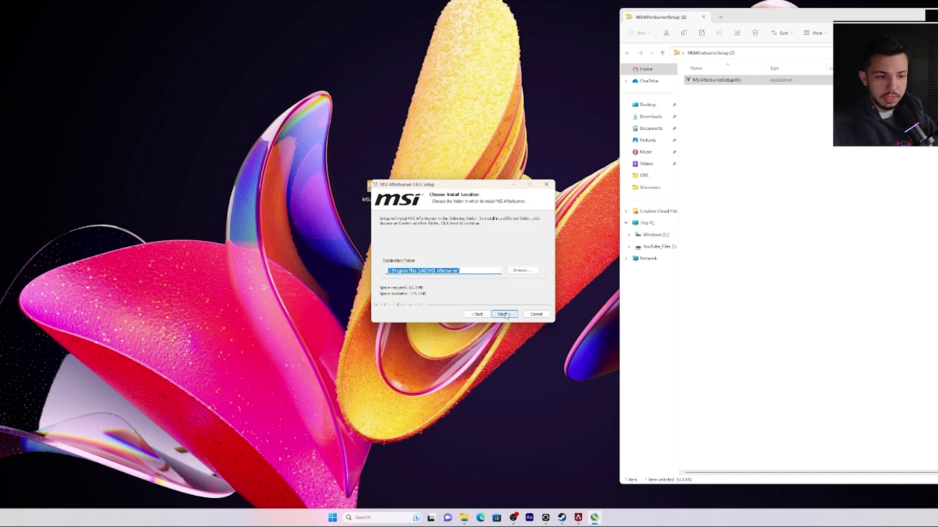
left_click(505, 314)
left_click(505, 314)
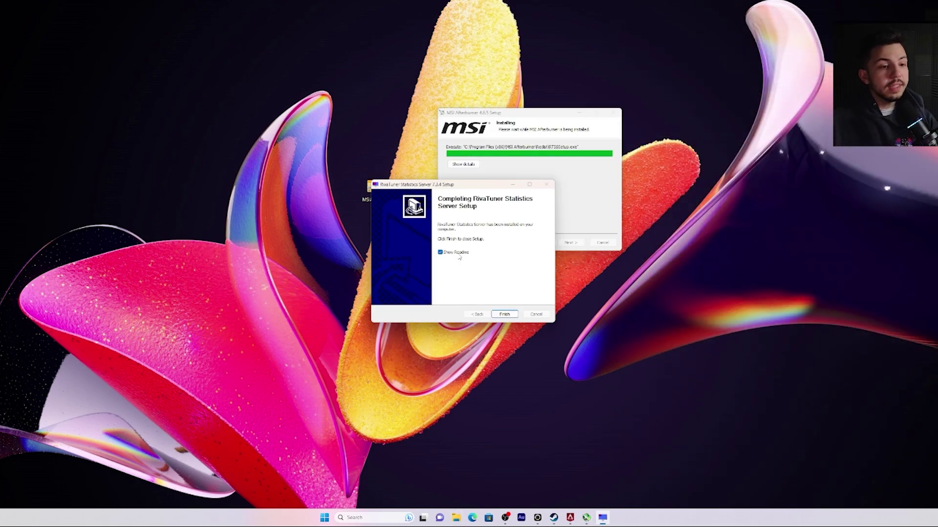
left_click(458, 253)
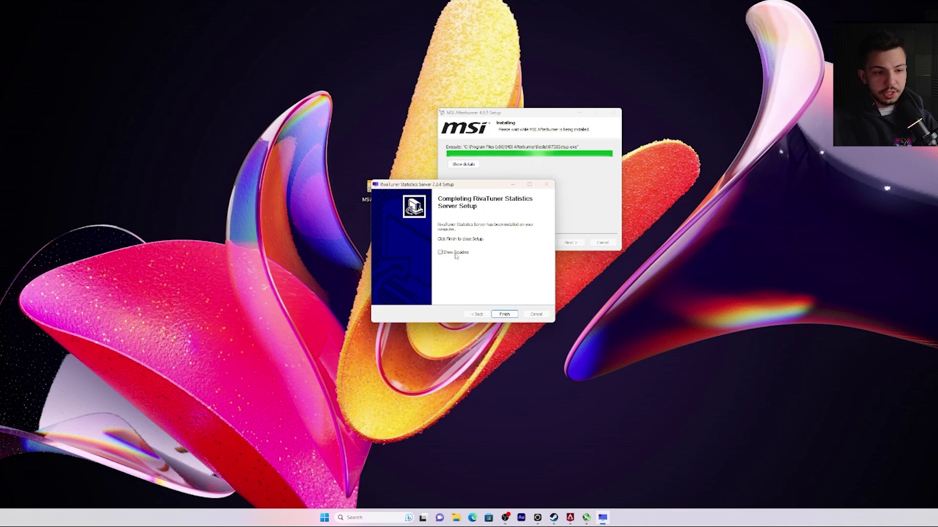
left_click(457, 254)
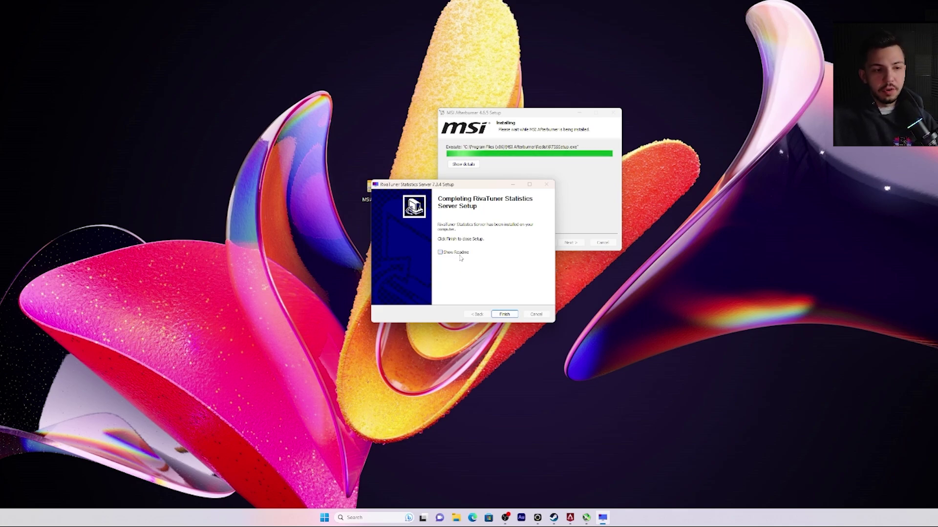
left_click(507, 315)
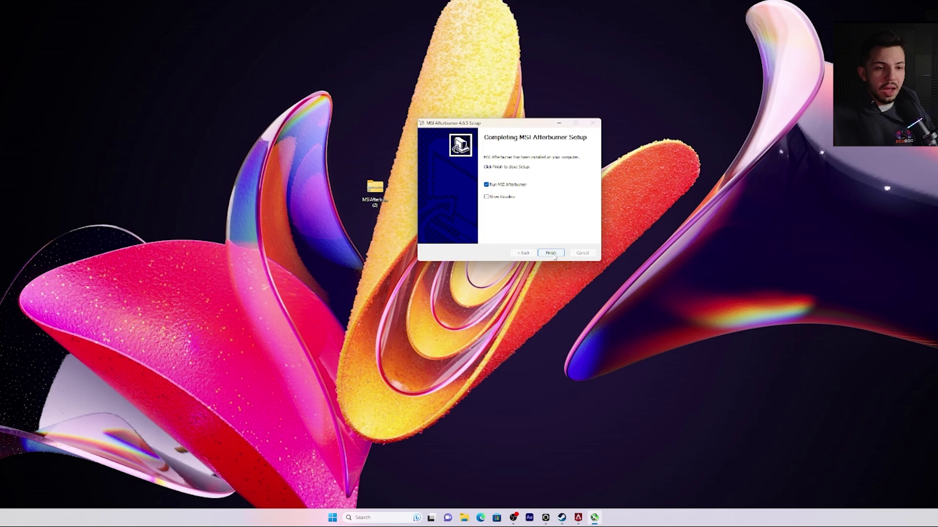
Launch MSI Afterburner from setup, move its window to screen centre, and bring up its settings.
left_click(551, 253)
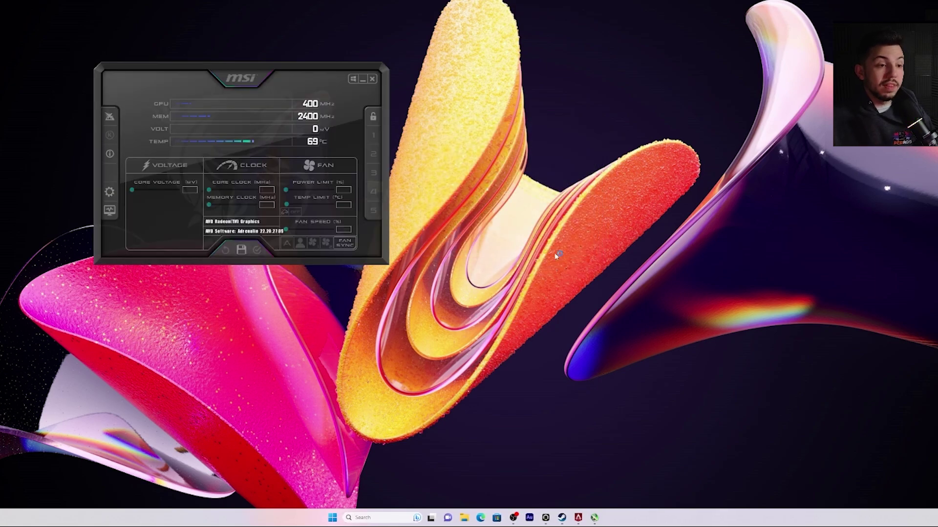
left_click_drag(232, 76, 459, 148)
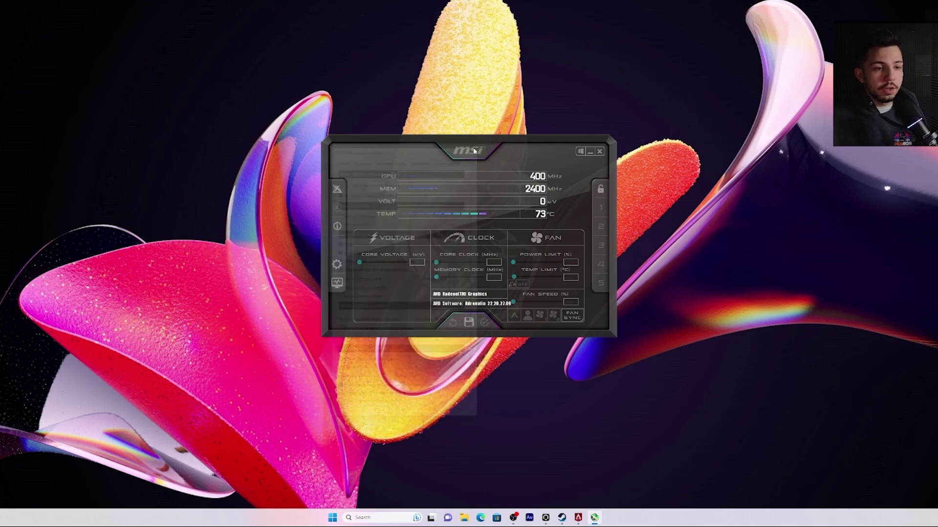
left_click_drag(465, 163, 477, 159)
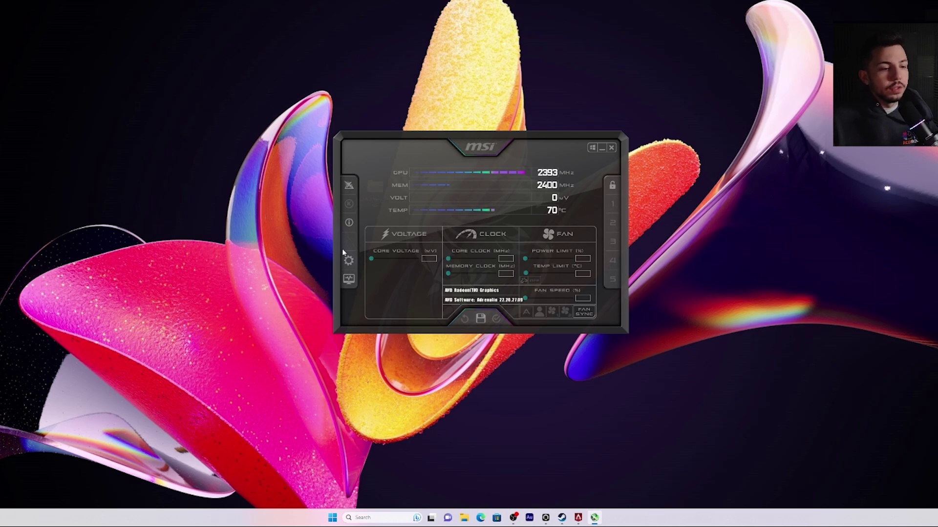
left_click(347, 262)
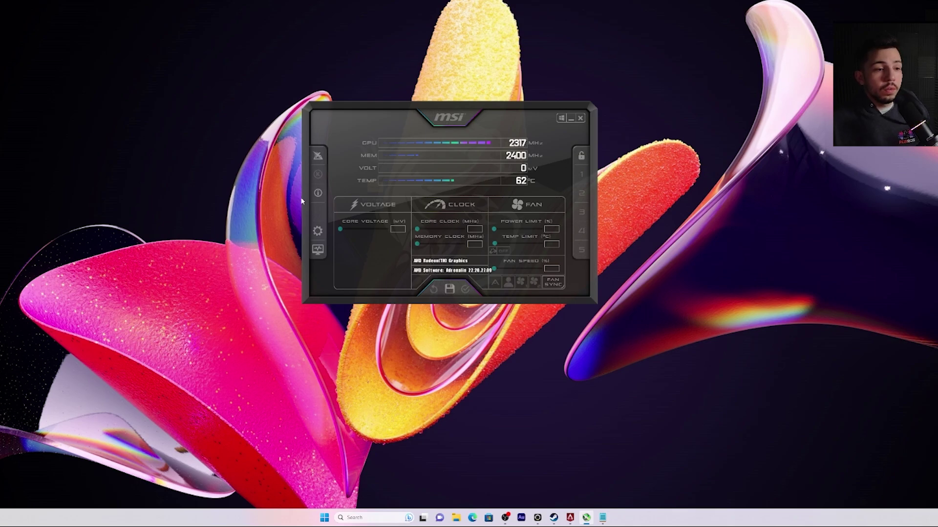
Open the Monitoring tab of Afterburner properties, with the notes listing wanted overlay items beside it.
left_click(318, 232)
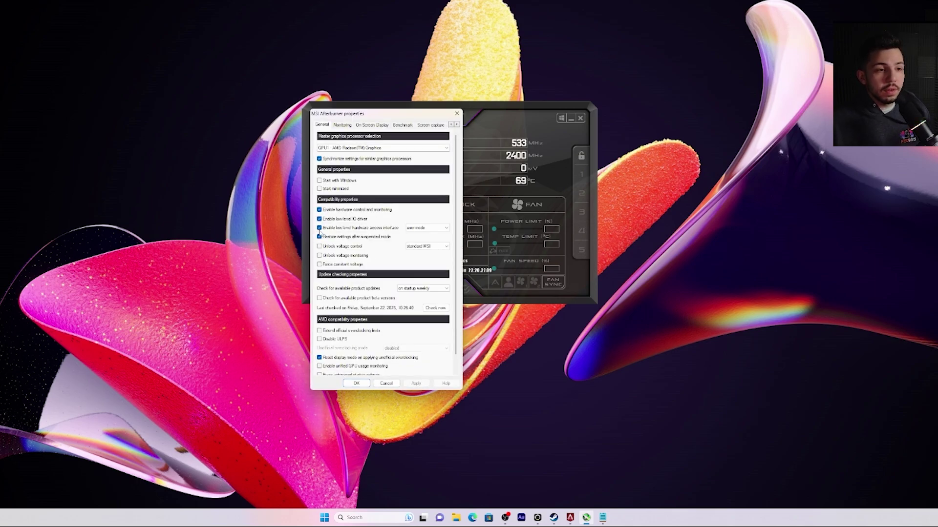
left_click(342, 125)
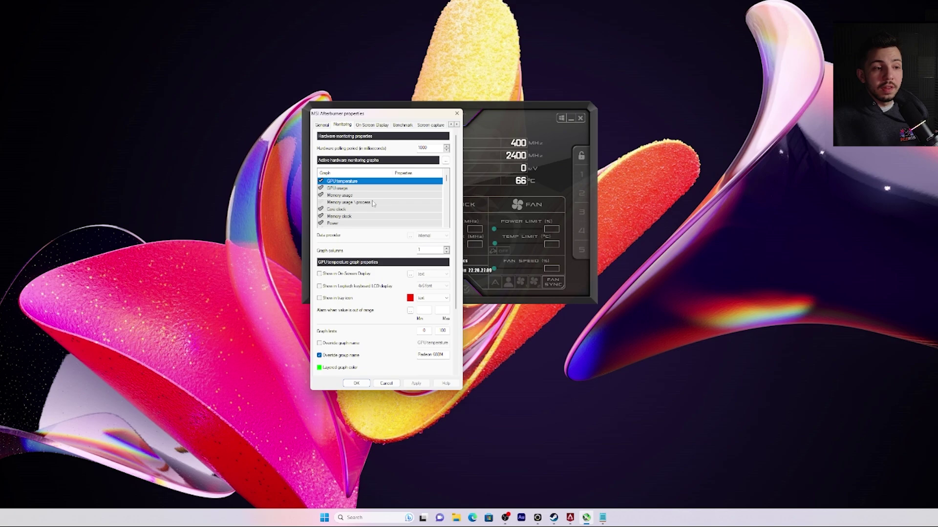
scroll(373, 203, "down", 10)
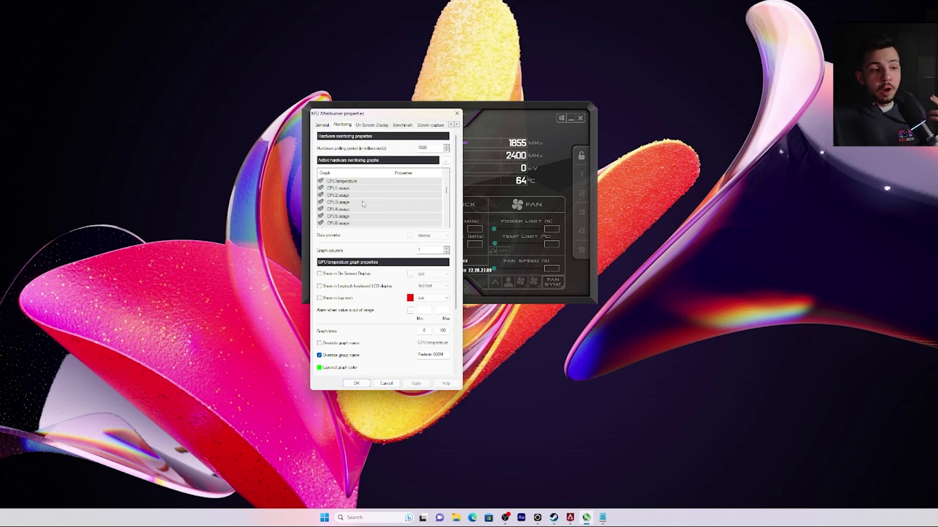
scroll(363, 204, "down", 10)
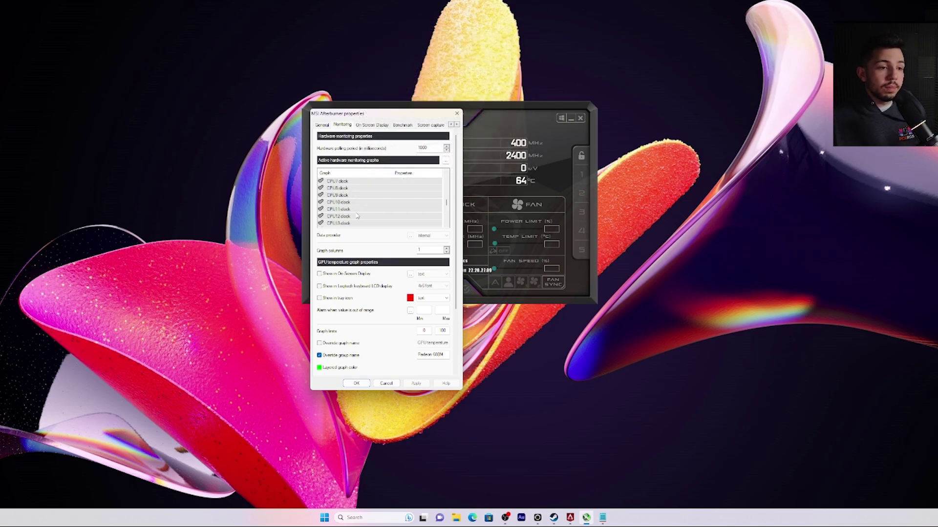
scroll(357, 216, "up", 20)
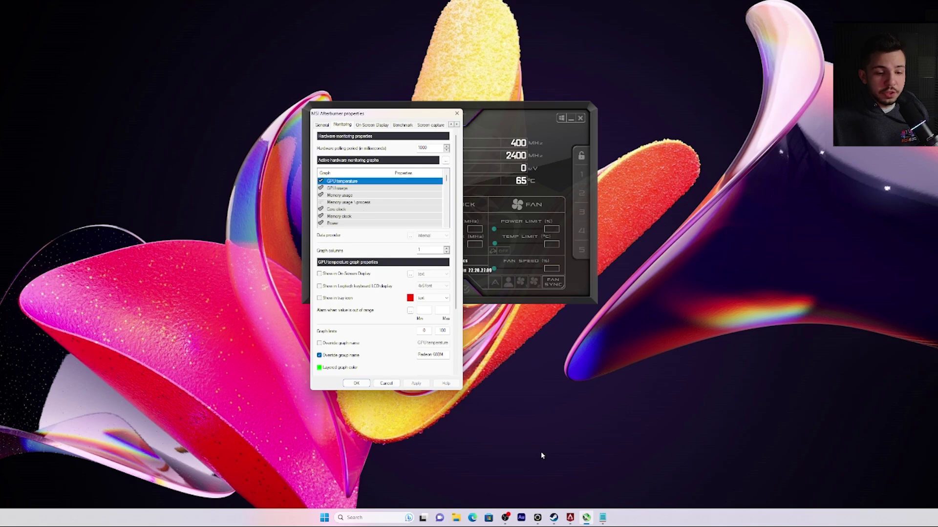
left_click(603, 518)
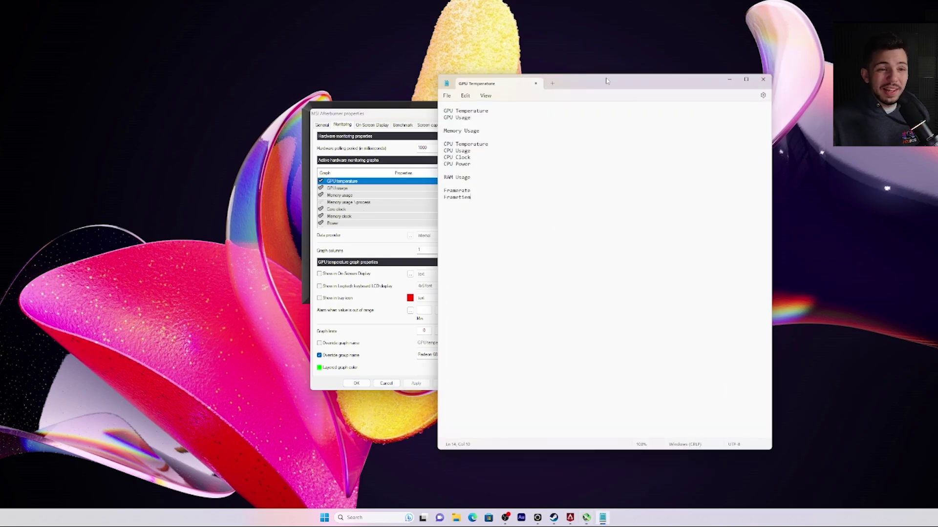
left_click_drag(606, 80, 555, 80)
key("alt+Tab")
left_click_drag(450, 114, 493, 113)
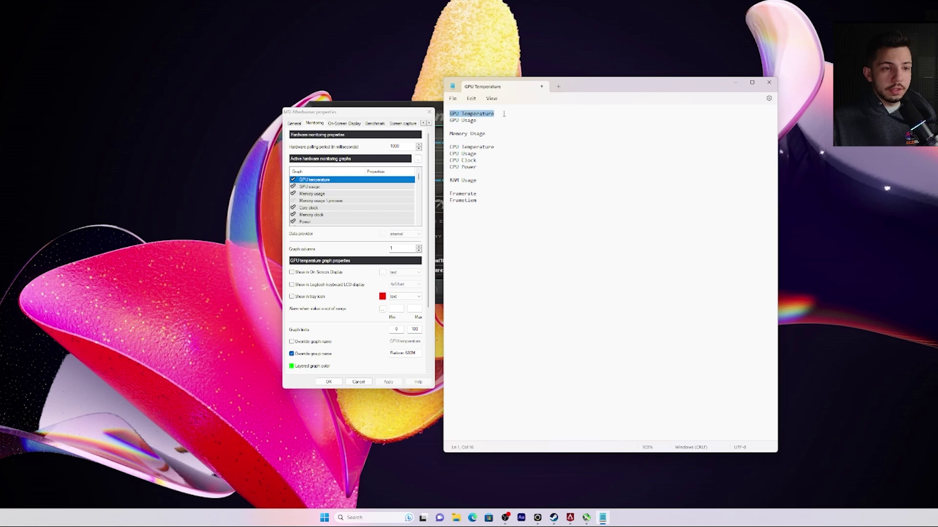
left_click(494, 146)
left_click(332, 181)
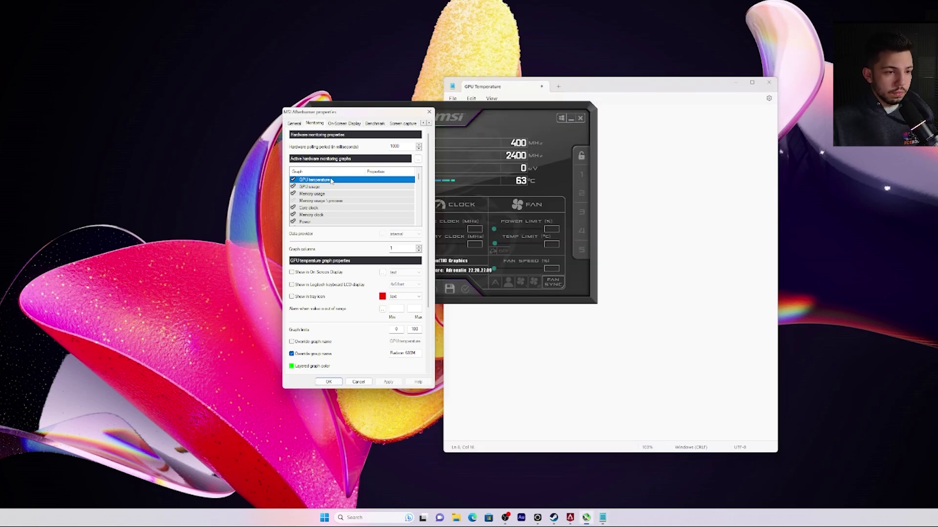
Show GPU temperature in the on-screen display and override its group name to GPU.
left_click(292, 273)
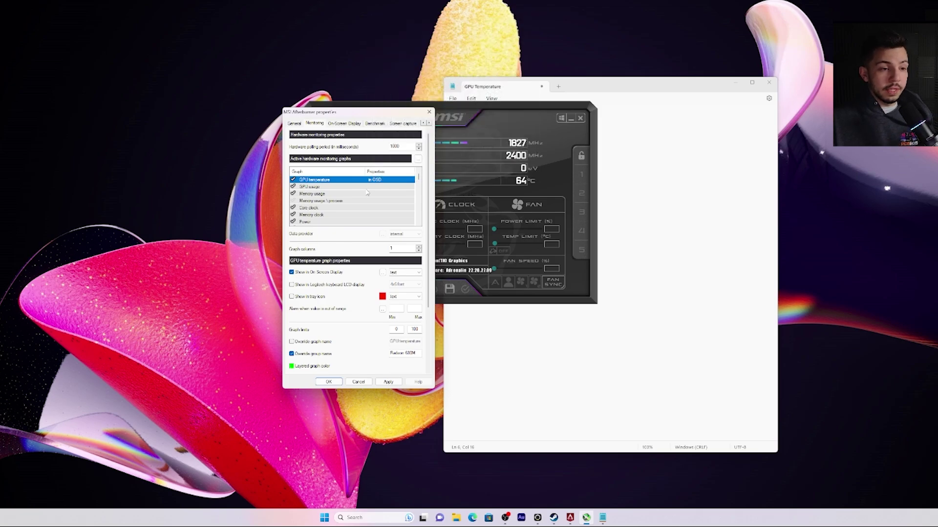
mouse_move(363, 190)
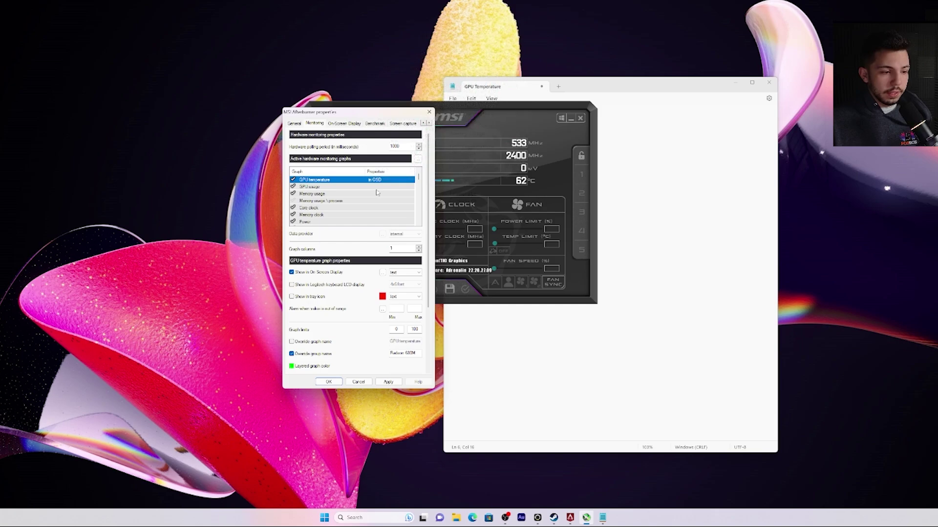
left_click(291, 354)
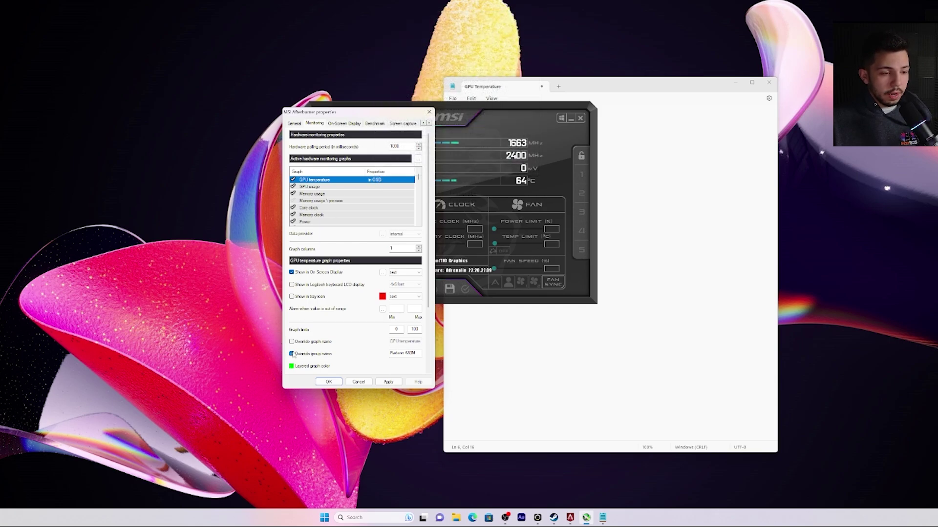
left_click(292, 354)
double_click(404, 354)
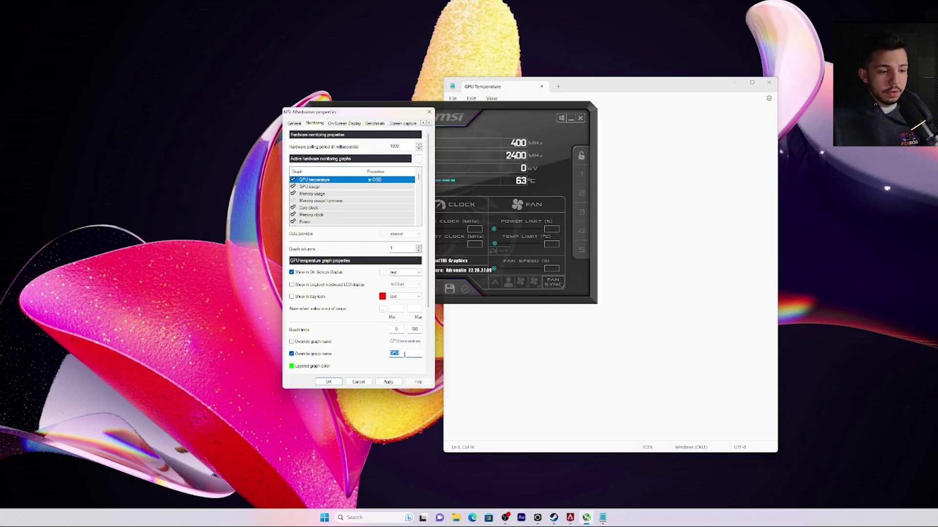
Show GPU usage in the on-screen display and apply the monitoring changes.
left_click(371, 189)
left_click(699, 125)
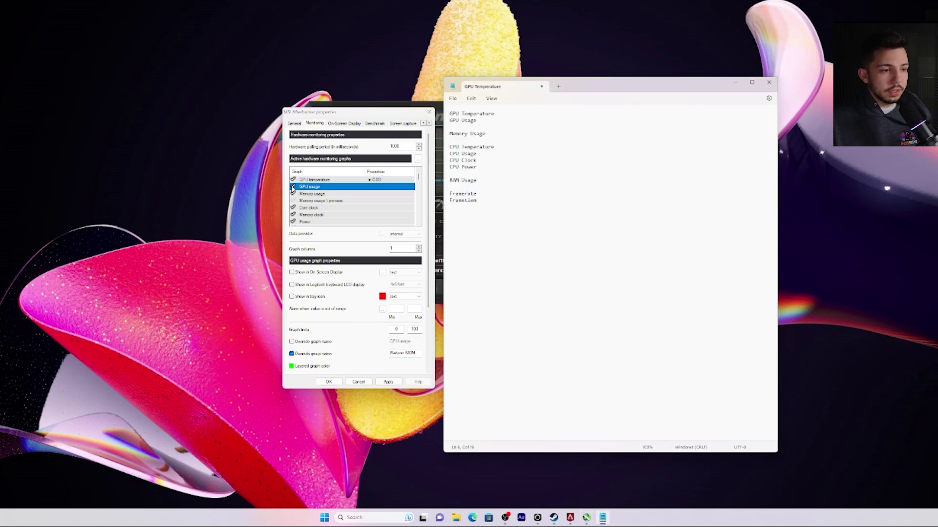
left_click(291, 272)
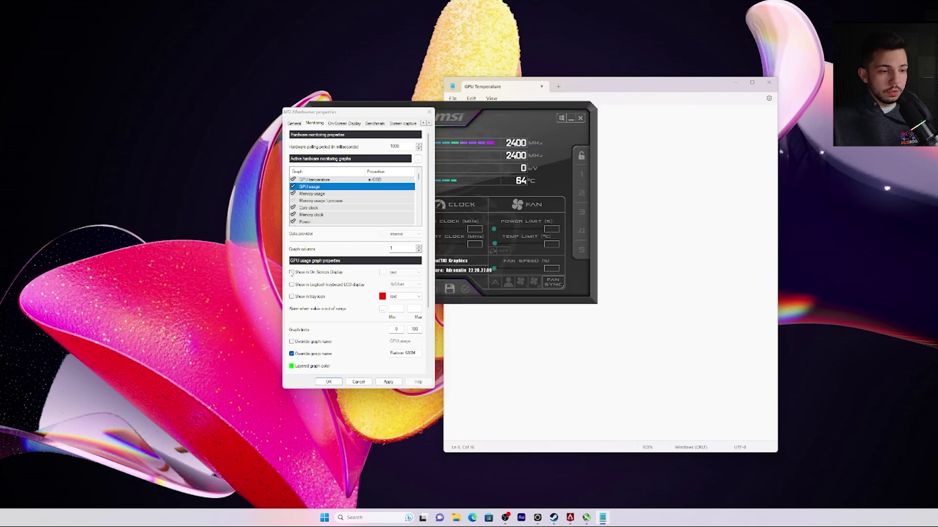
left_click(389, 382)
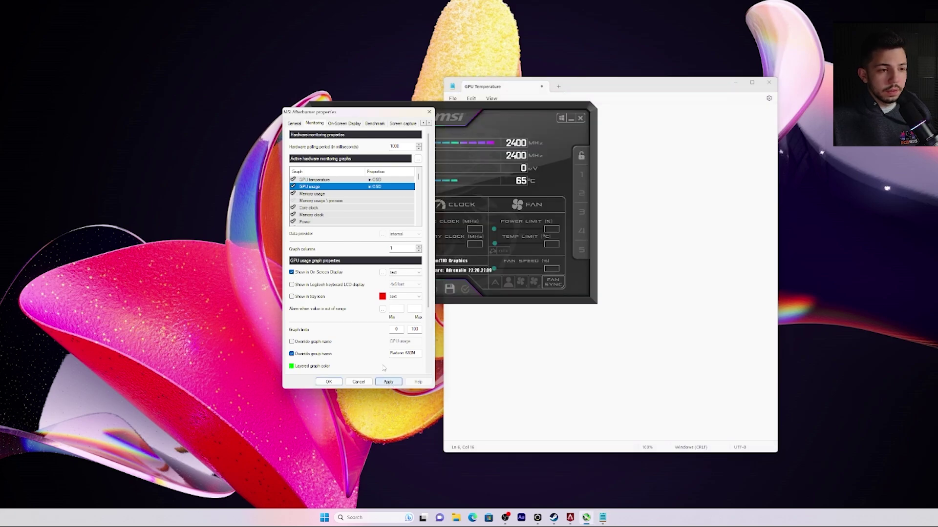
left_click(640, 96)
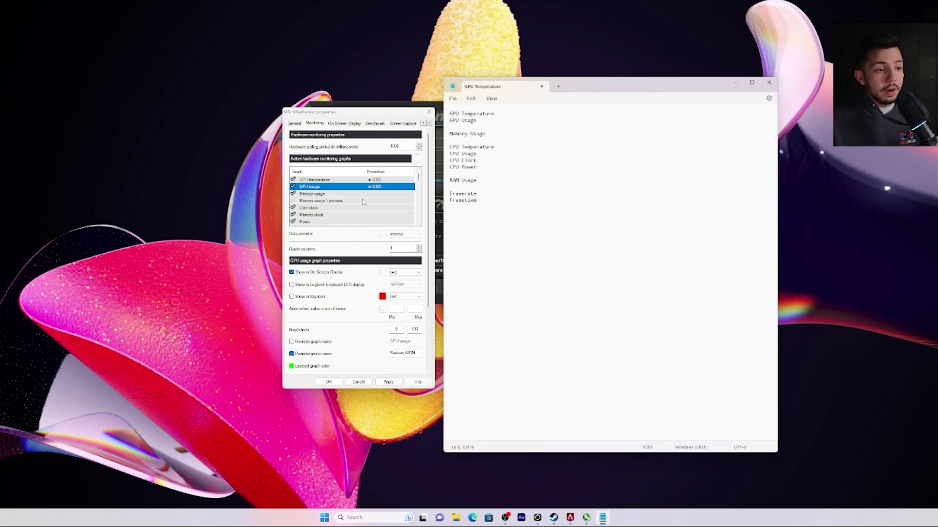
Select Memory usage \ process and toggle its graph on and off, leaving it disabled.
left_click(344, 201)
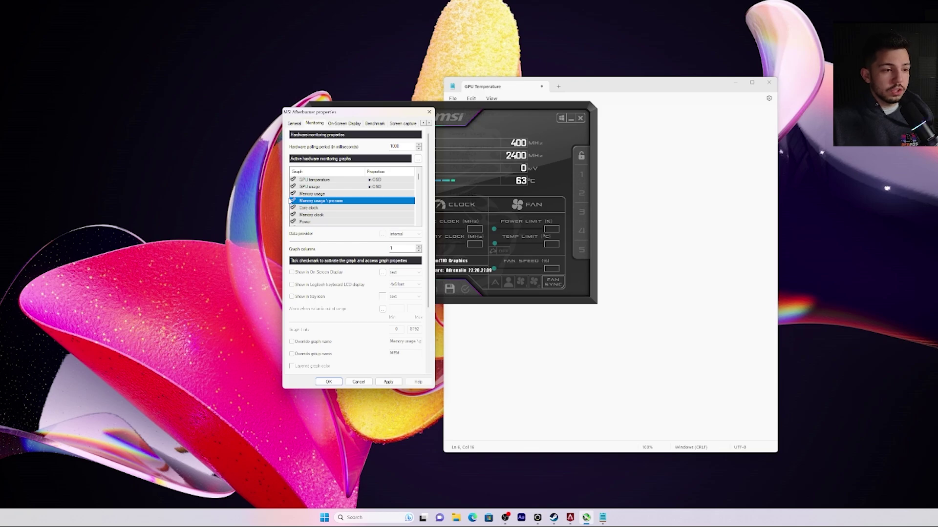
left_click(293, 202)
left_click(293, 201)
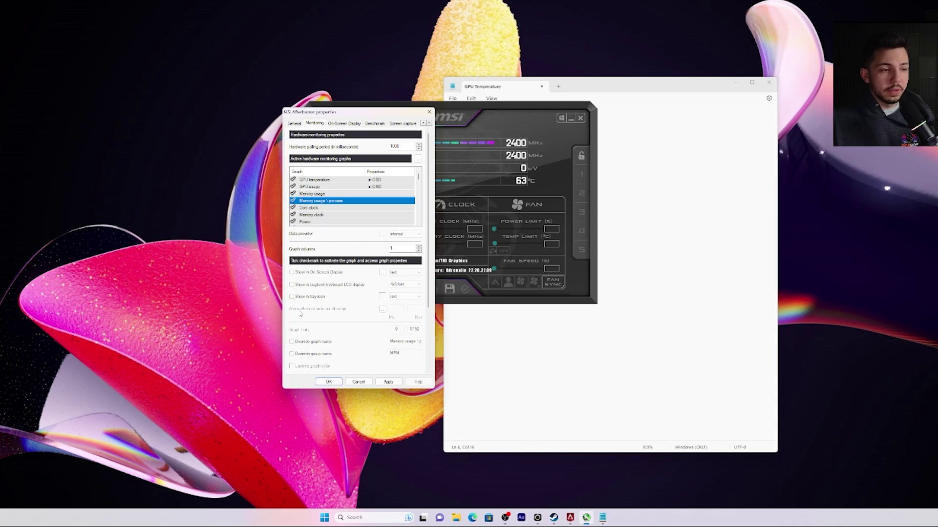
left_click(293, 200)
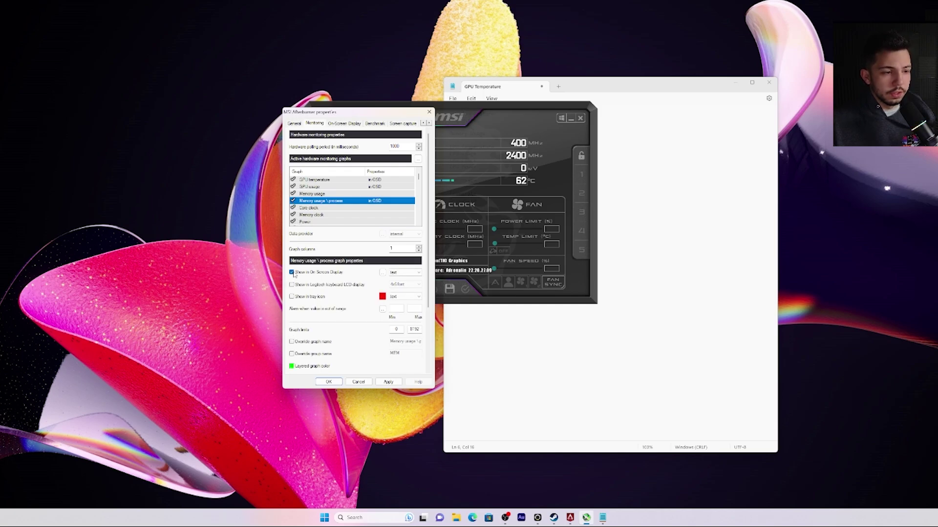
left_click(293, 200)
scroll(295, 204, "down", 5)
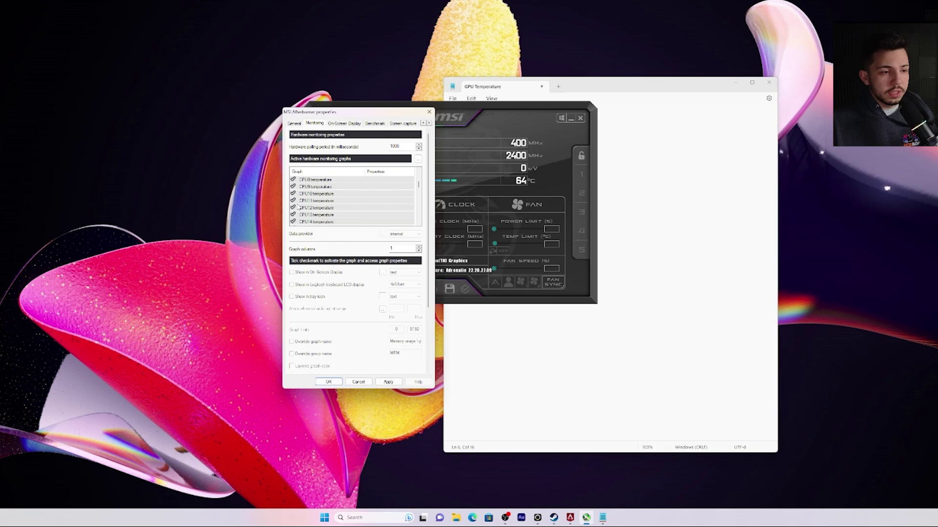
scroll(311, 212, "down", 3)
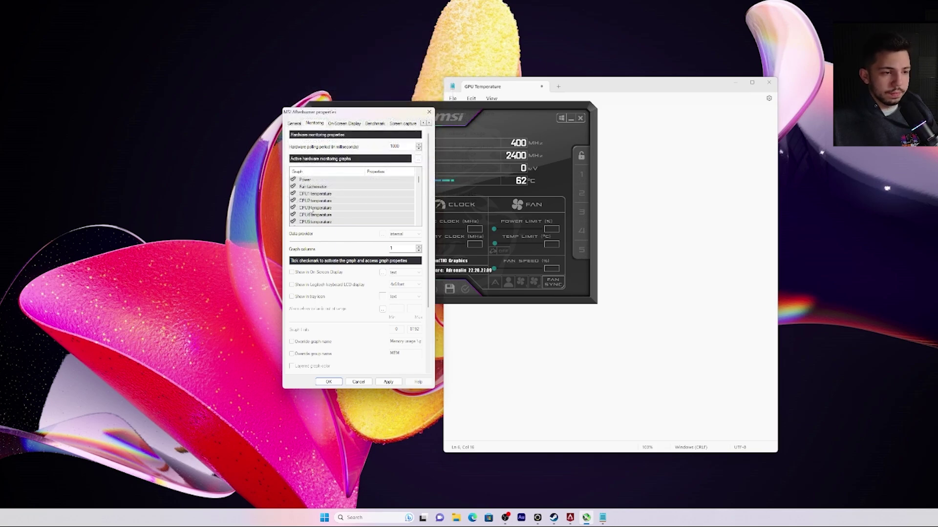
scroll(311, 212, "up", 8)
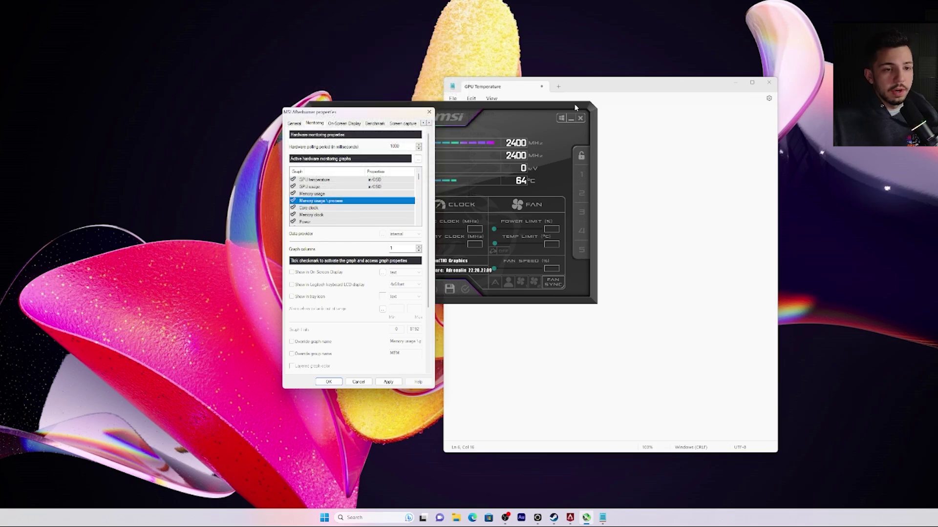
Show Memory usage in the on-screen display and confirm to close Properties.
key("Up")
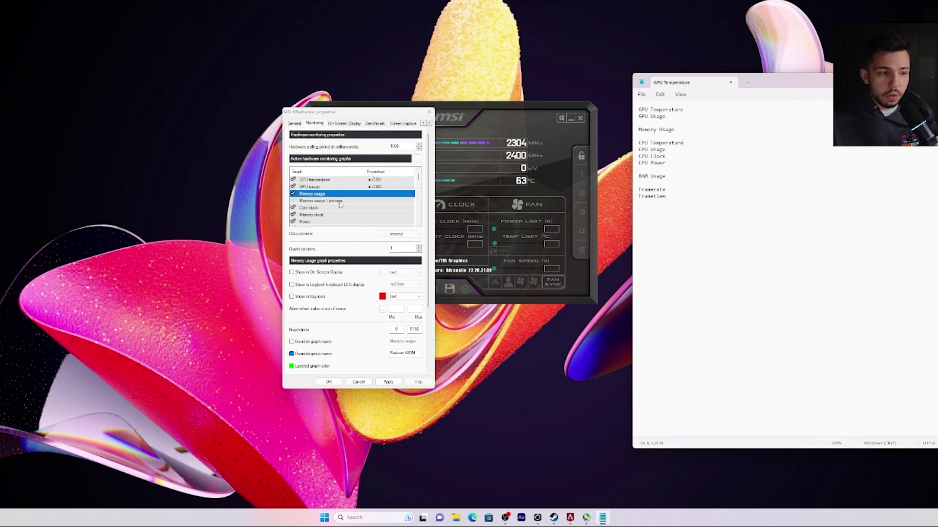
left_click(293, 273)
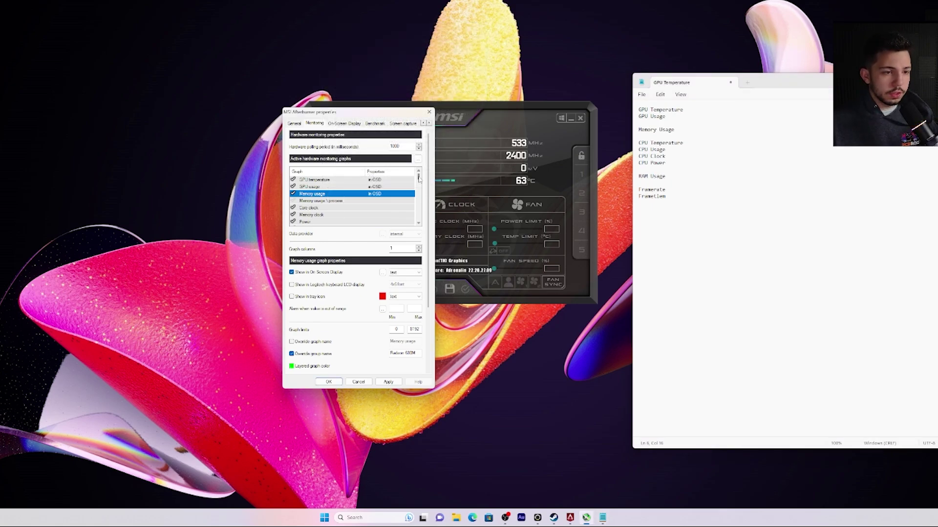
left_click_drag(418, 177, 419, 181)
key("Return")
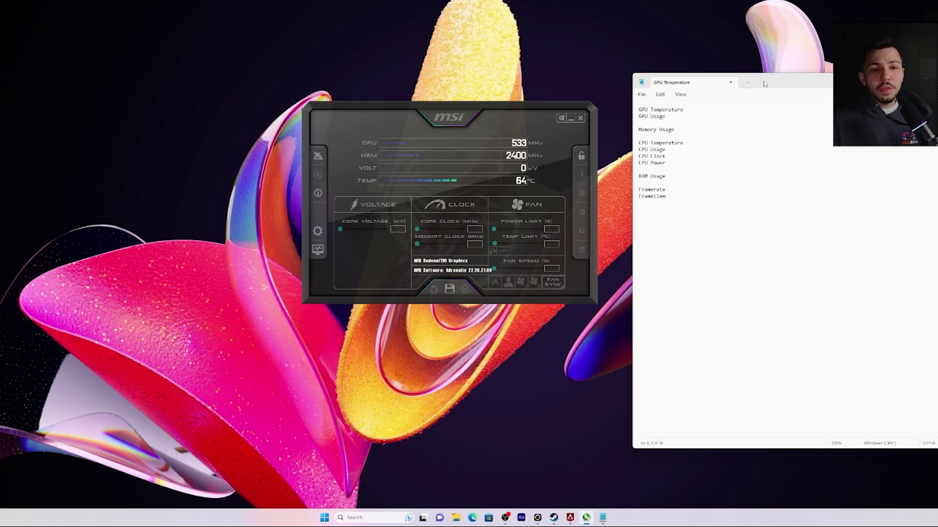
Minimize the notes and continue past the Apex Legends title screen showing the GPU, CPU, RAM and FPS overlay.
key("super+Down")
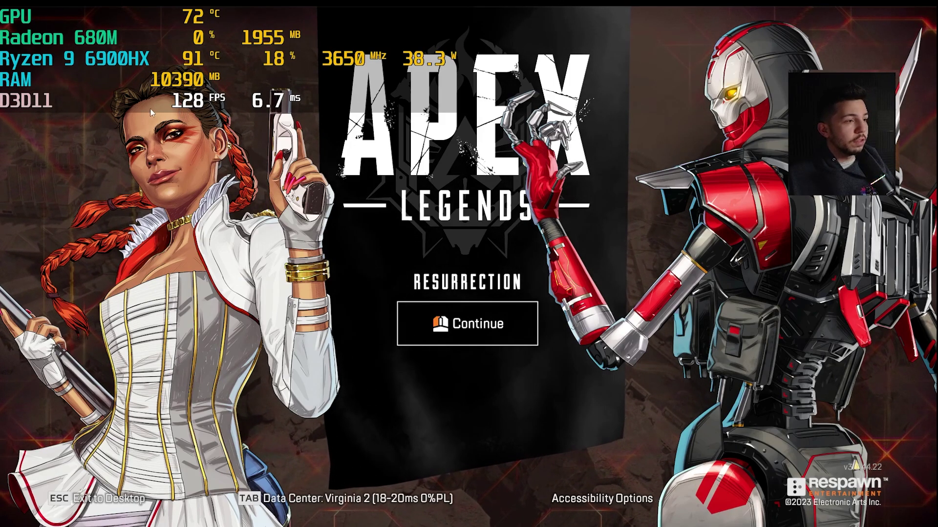
left_click(144, 129)
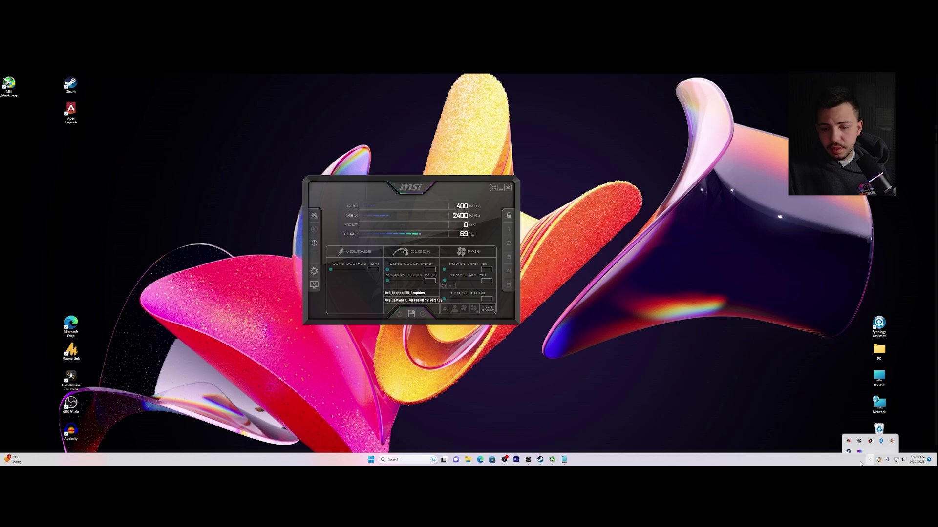
Open RivaTuner Statistics Server from the tray, centre it, and nudge the On-Screen Display zoom slider smaller.
left_click(869, 459)
left_click(869, 459)
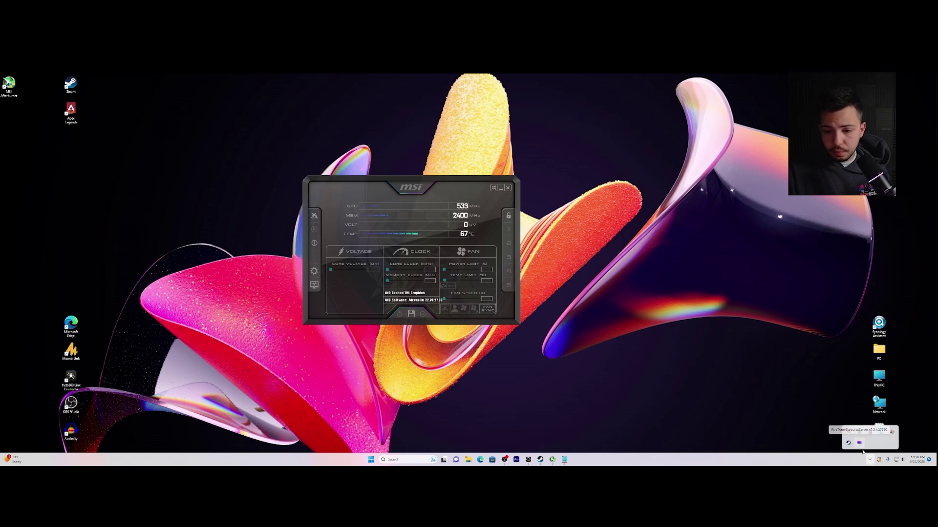
left_click(859, 444)
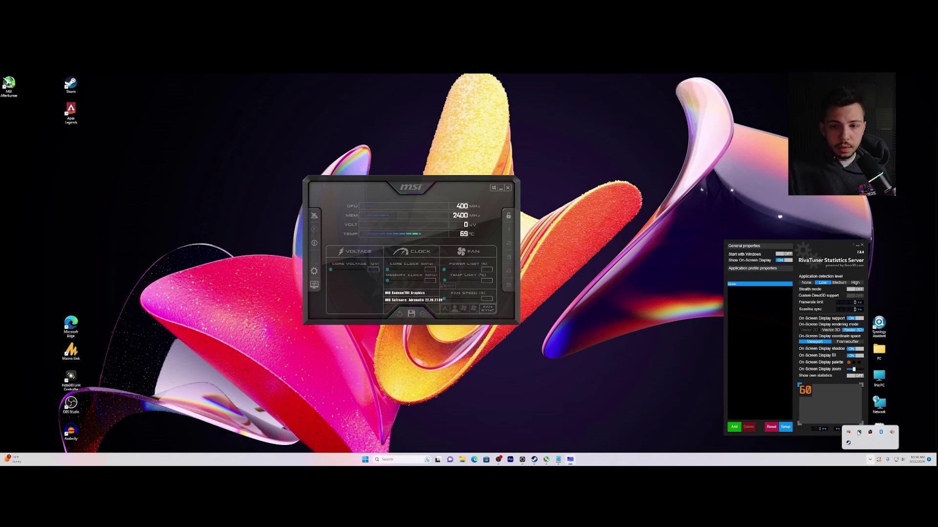
left_click_drag(810, 247, 460, 160)
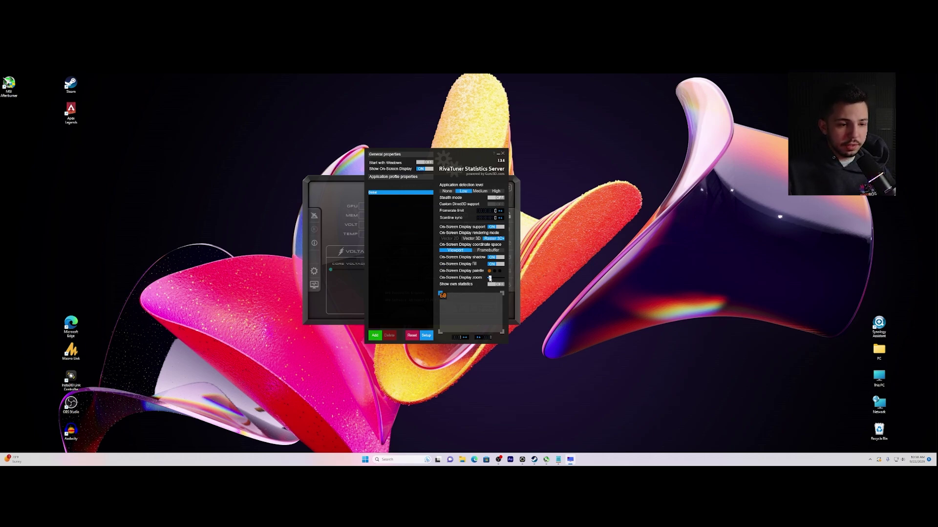
left_click_drag(504, 280, 493, 280)
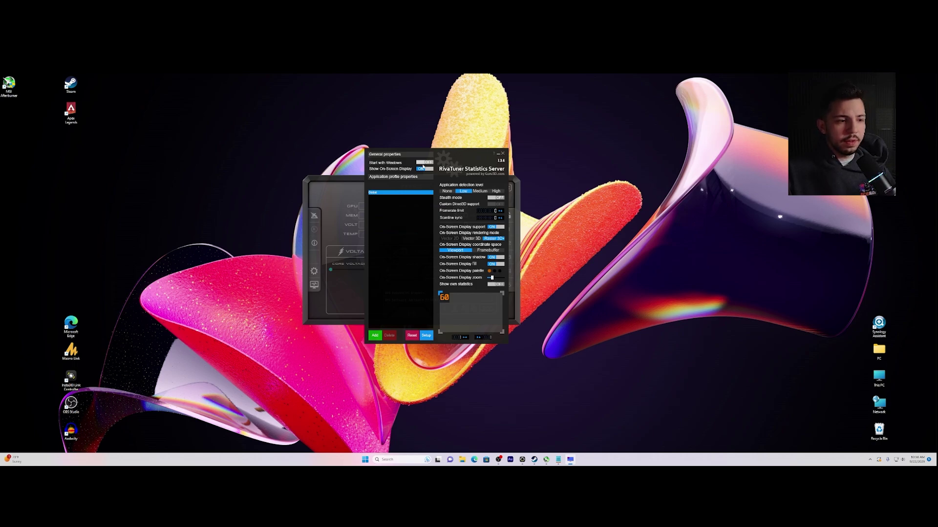
left_click(342, 185)
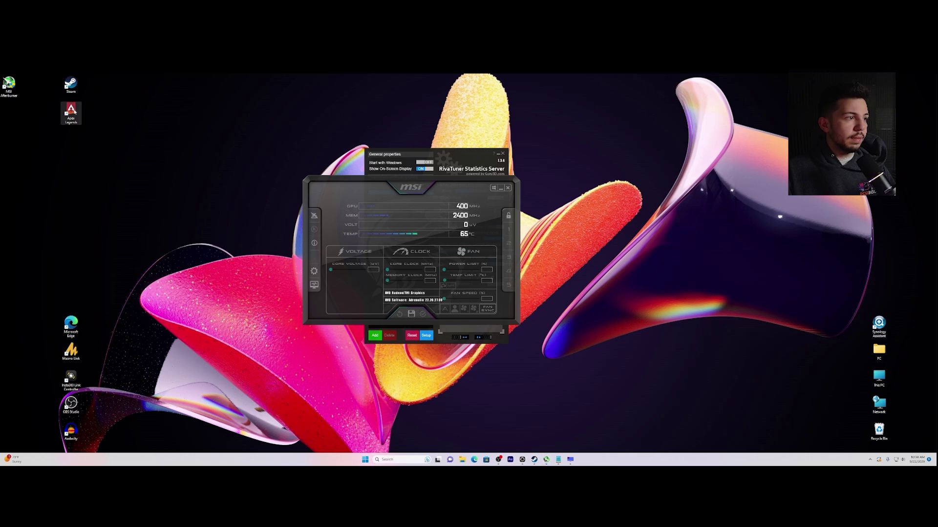
Relaunch Apex Legends from its desktop shortcut.
double_click(71, 111)
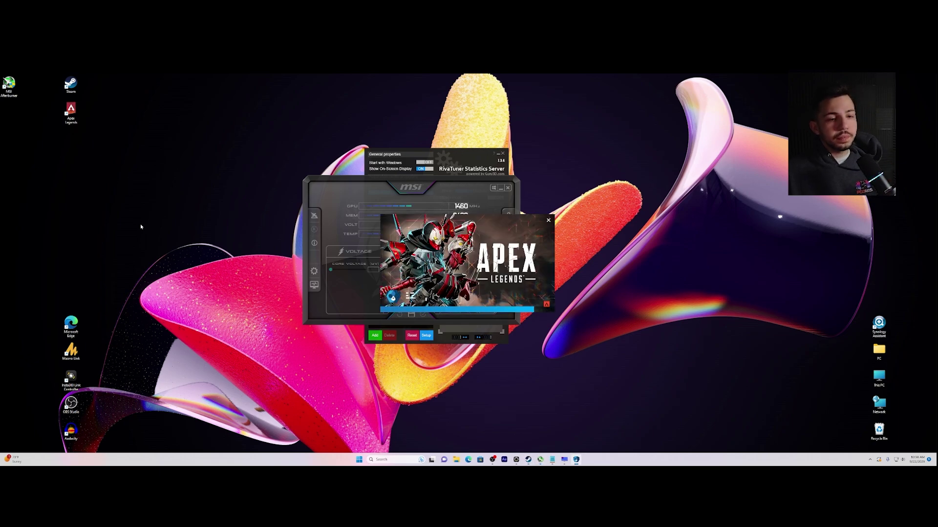